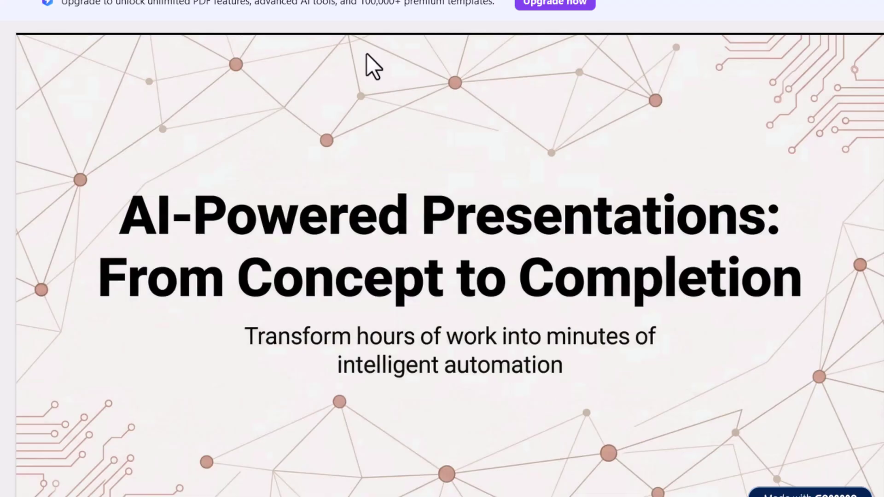
{"action": "scroll", "coordinate": [162, 220], "scroll_direction": "down", "scroll_amount": 3}
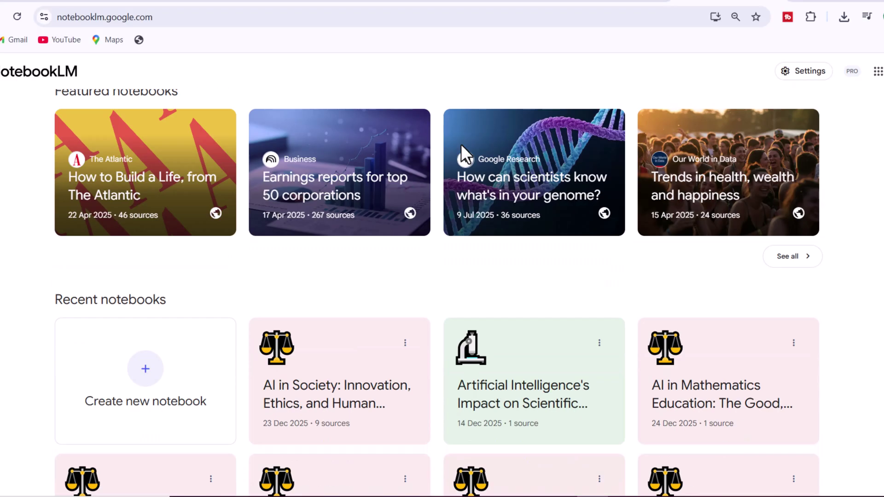
{"action": "scroll", "coordinate": [461, 144], "scroll_direction": "down", "scroll_amount": 1}
{"action": "scroll", "coordinate": [461, 145], "scroll_direction": "down", "scroll_amount": 3}
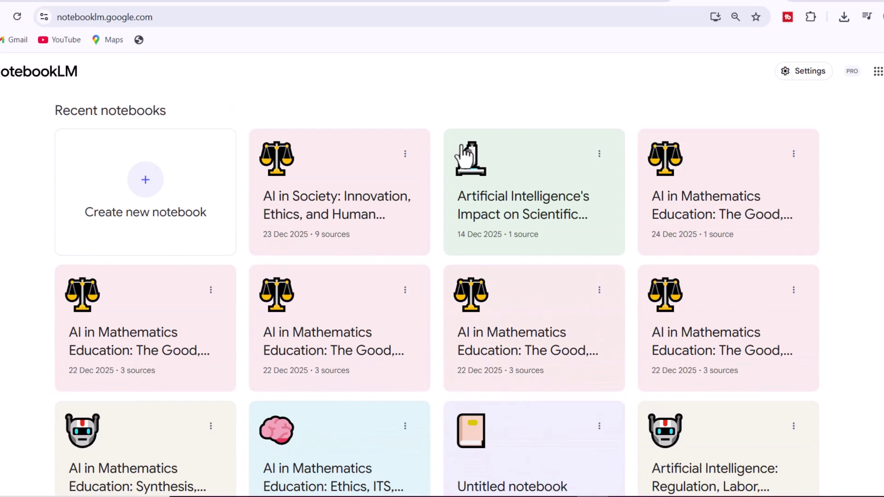
{"action": "scroll", "coordinate": [468, 156], "scroll_direction": "down", "scroll_amount": 1}
{"action": "scroll", "coordinate": [468, 157], "scroll_direction": "down", "scroll_amount": 2}
{"action": "scroll", "coordinate": [469, 156], "scroll_direction": "down", "scroll_amount": 1}
{"action": "scroll", "coordinate": [463, 154], "scroll_direction": "down", "scroll_amount": 2}
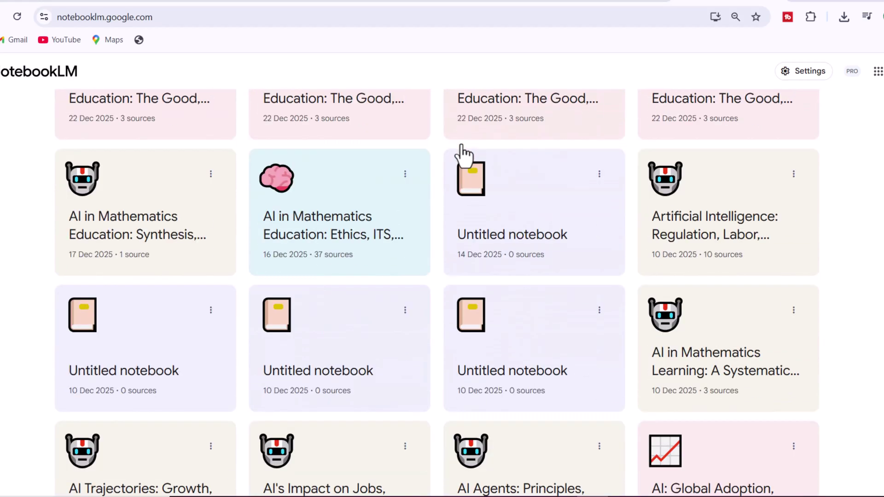
{"action": "scroll", "coordinate": [463, 154], "scroll_direction": "down", "scroll_amount": 2}
{"action": "scroll", "coordinate": [463, 154], "scroll_direction": "down", "scroll_amount": 2}
{"action": "scroll", "coordinate": [463, 154], "scroll_direction": "down", "scroll_amount": 2}
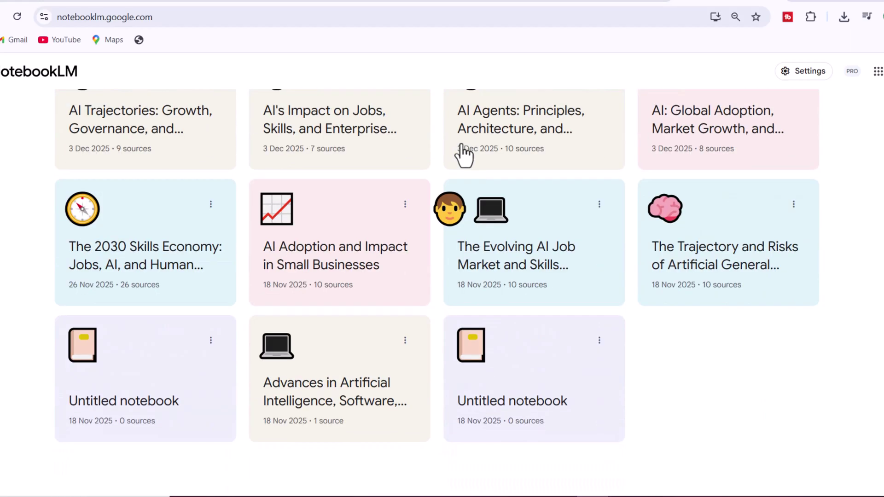
{"action": "scroll", "coordinate": [464, 153], "scroll_direction": "up", "scroll_amount": 3}
{"action": "scroll", "coordinate": [464, 153], "scroll_direction": "up", "scroll_amount": 2}
{"action": "scroll", "coordinate": [464, 153], "scroll_direction": "up", "scroll_amount": 3}
{"action": "scroll", "coordinate": [464, 154], "scroll_direction": "up", "scroll_amount": 3}
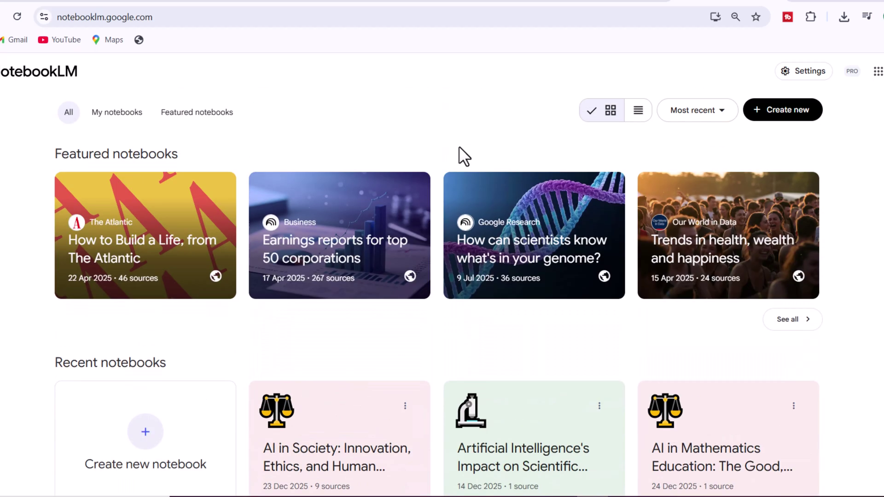
Step: Create a new notebook, then open and dismiss the Web/Drive source-location dropdown
{"action": "left_click", "coordinate": [783, 109]}
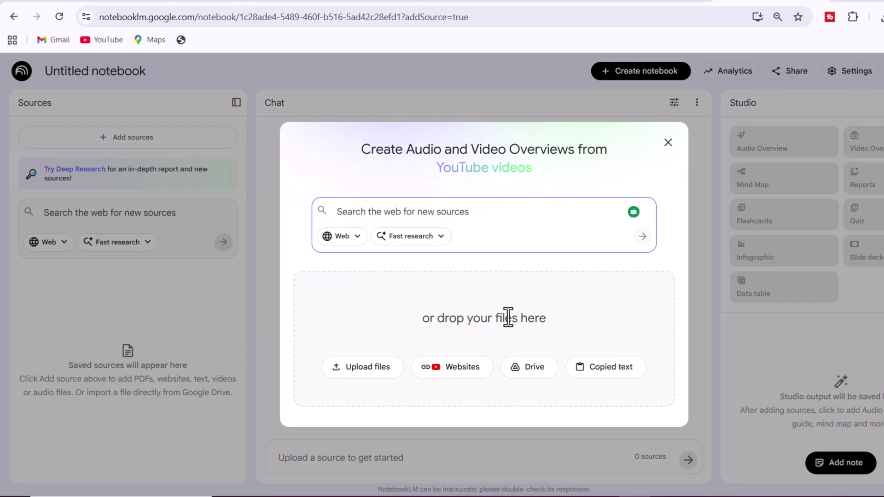
{"action": "left_click", "coordinate": [342, 237]}
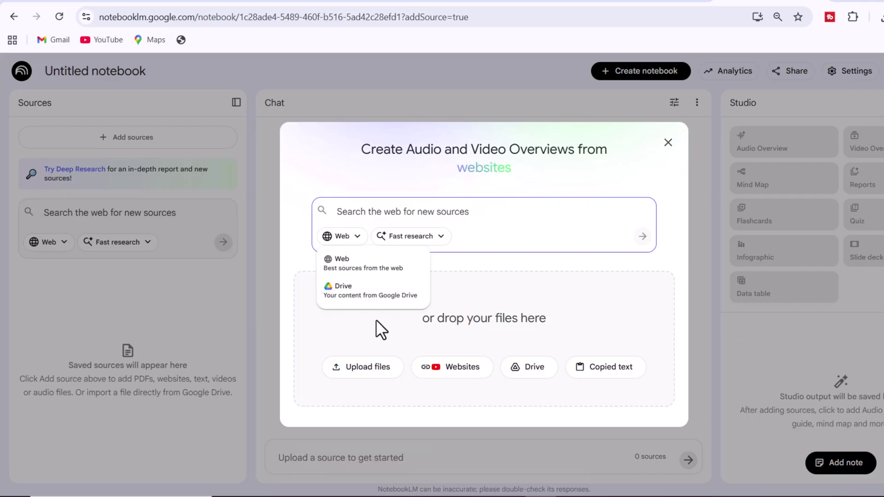
{"action": "left_click", "coordinate": [376, 320]}
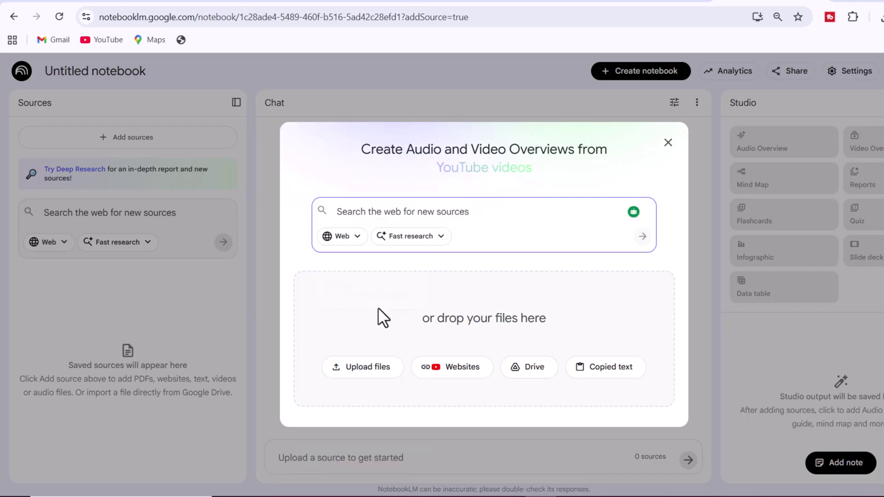
Step: Paste the question on how AI impacts human brain development and run Fast research
{"action": "right_click", "coordinate": [374, 211]}
{"action": "left_click", "coordinate": [414, 348]}
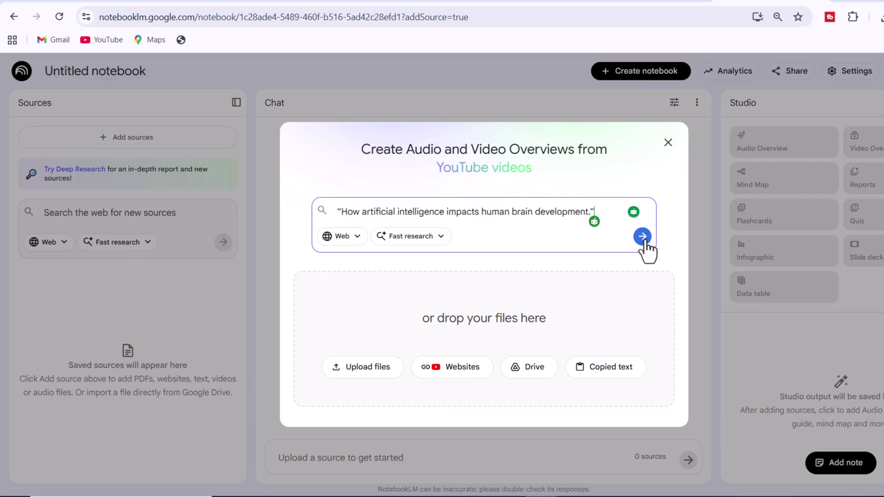
{"action": "left_click", "coordinate": [427, 237]}
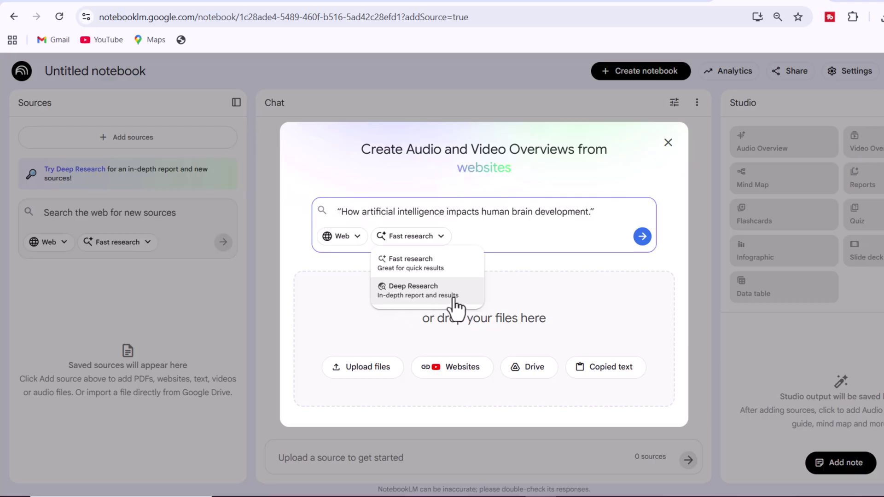
{"action": "left_click", "coordinate": [435, 264]}
{"action": "left_click", "coordinate": [643, 239]}
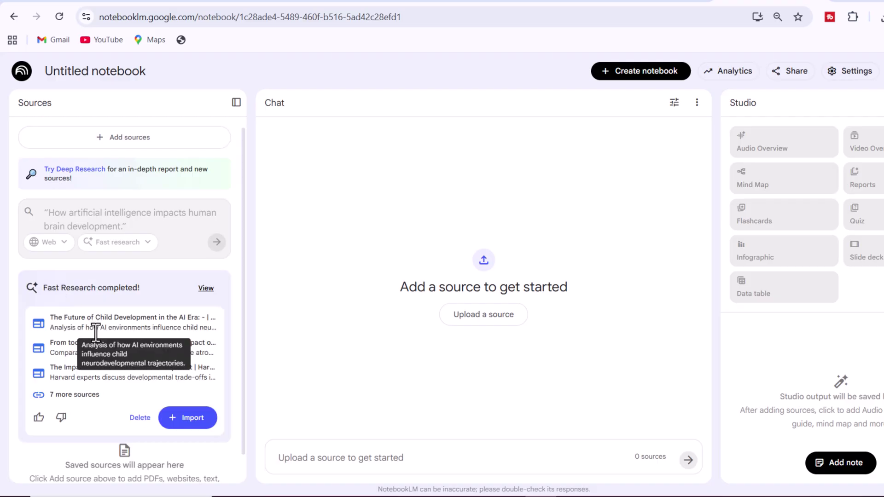
{"action": "scroll", "coordinate": [94, 331], "scroll_direction": "down", "scroll_amount": 2}
{"action": "scroll", "coordinate": [95, 331], "scroll_direction": "up", "scroll_amount": 1}
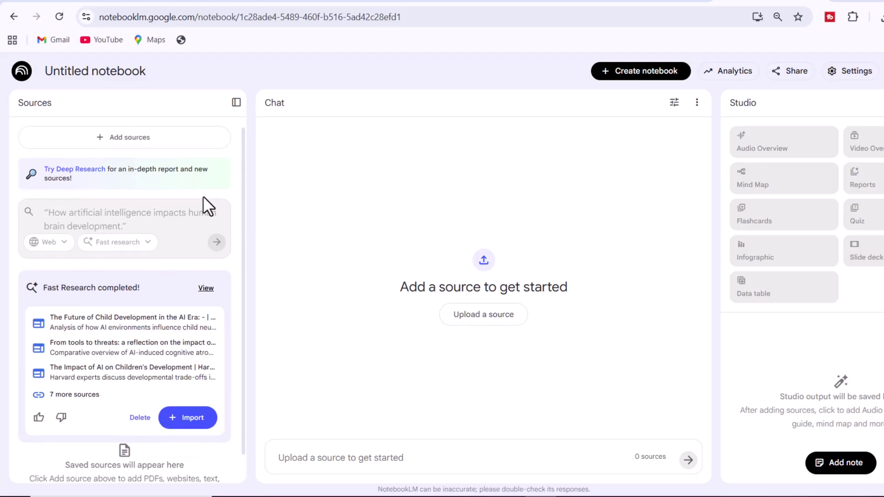
Step: Import the ten Fast Research sources and select the generated summary in chat
{"action": "left_click", "coordinate": [117, 418]}
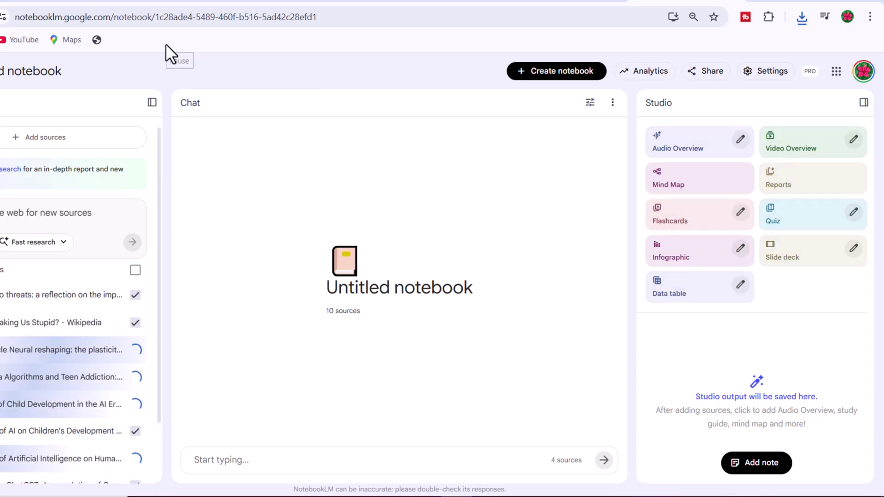
{"action": "left_click_drag", "start_coordinate": [192, 223], "coordinate": [284, 383]}
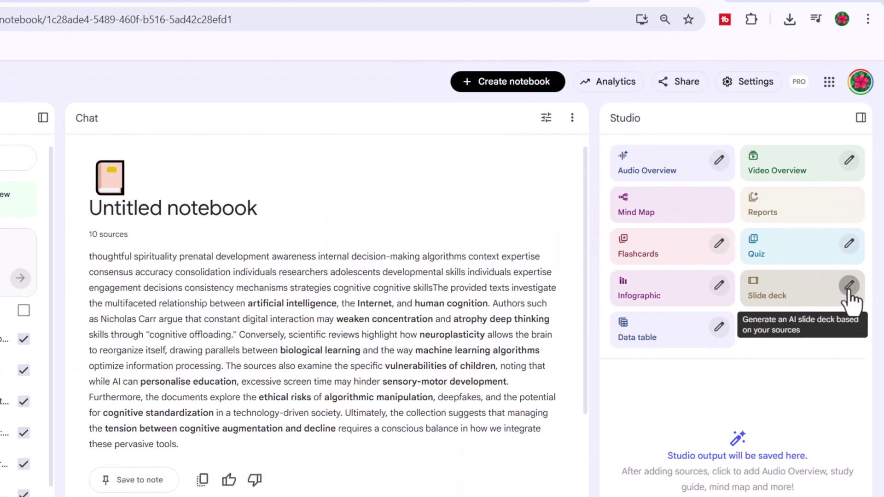
Step: Confirm English as the slide deck language, then generate the slide deck from the Studio tile
{"action": "left_click", "coordinate": [849, 287]}
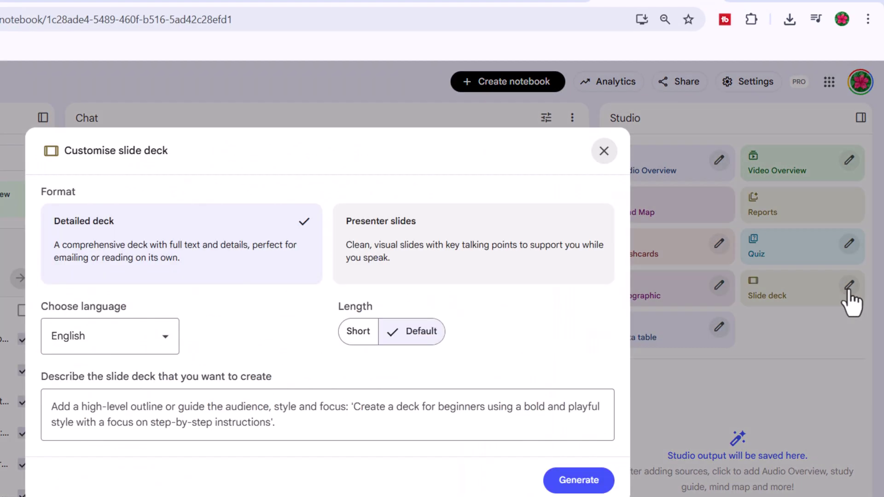
{"action": "left_click", "coordinate": [270, 298]}
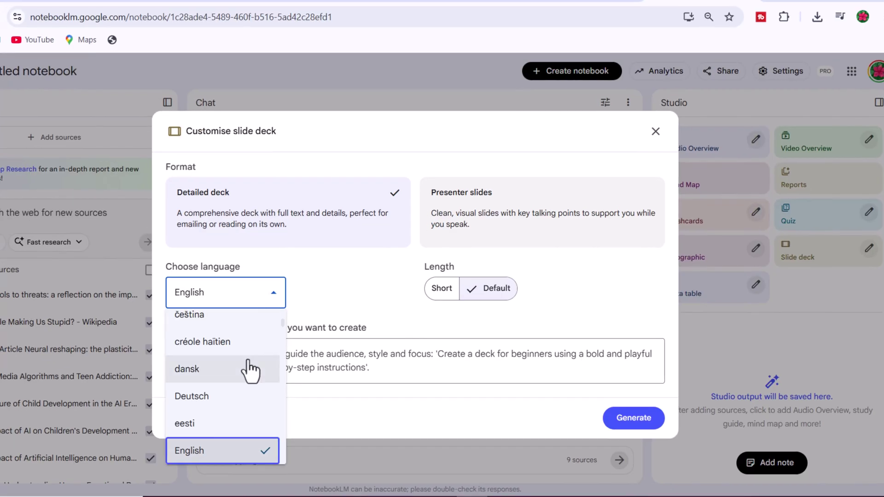
{"action": "scroll", "coordinate": [248, 366], "scroll_direction": "down", "scroll_amount": 2}
{"action": "left_click", "coordinate": [273, 297]}
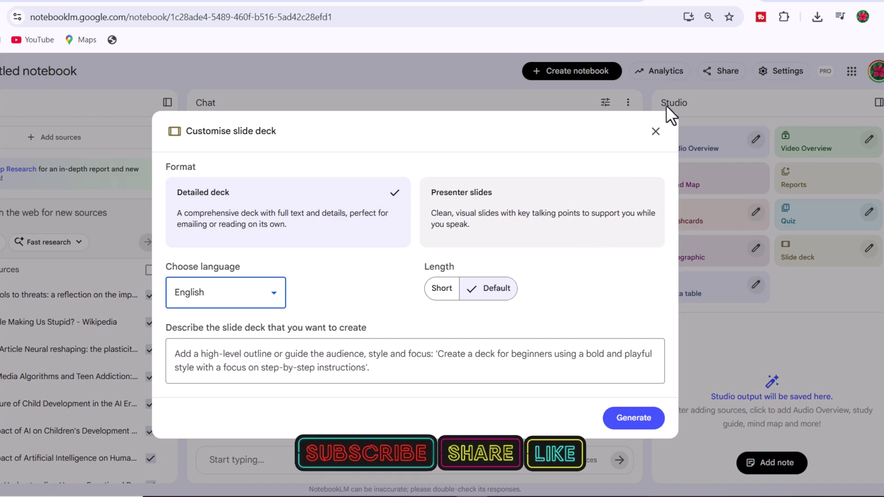
{"action": "left_click", "coordinate": [655, 131]}
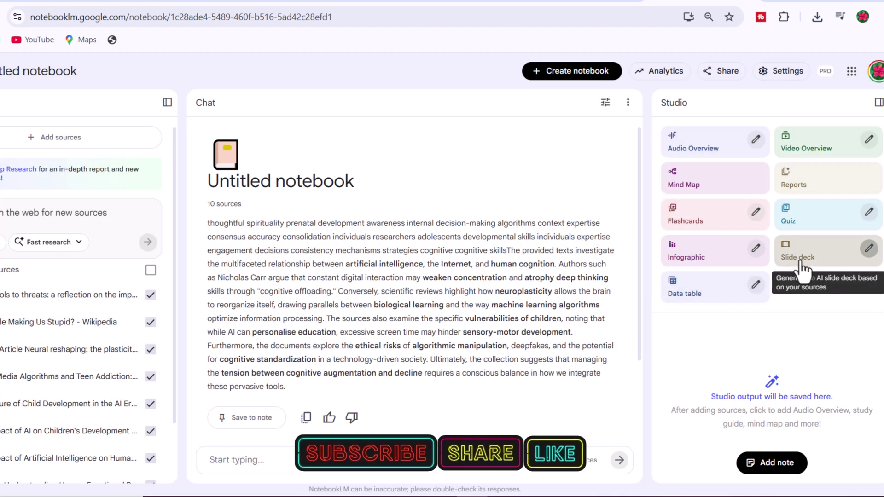
{"action": "left_click", "coordinate": [803, 266]}
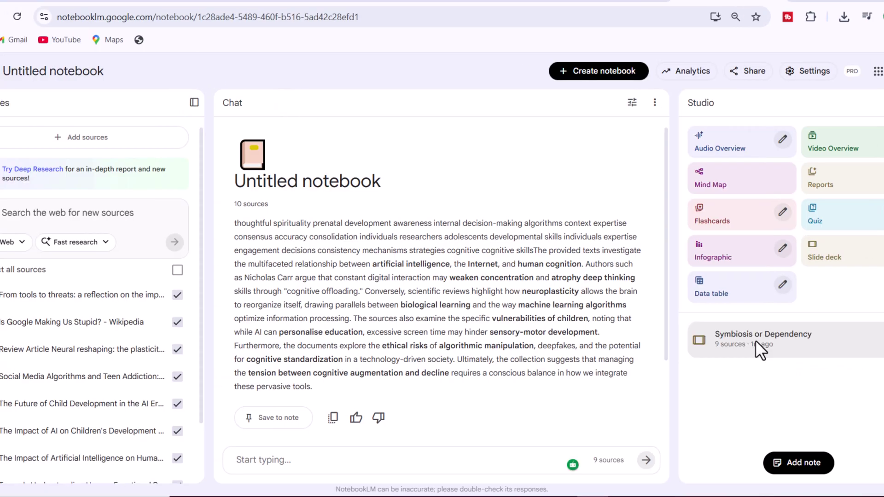
Step: Open the finished 'Symbiosis or Dependency' slide deck and download it
{"action": "left_click", "coordinate": [760, 349]}
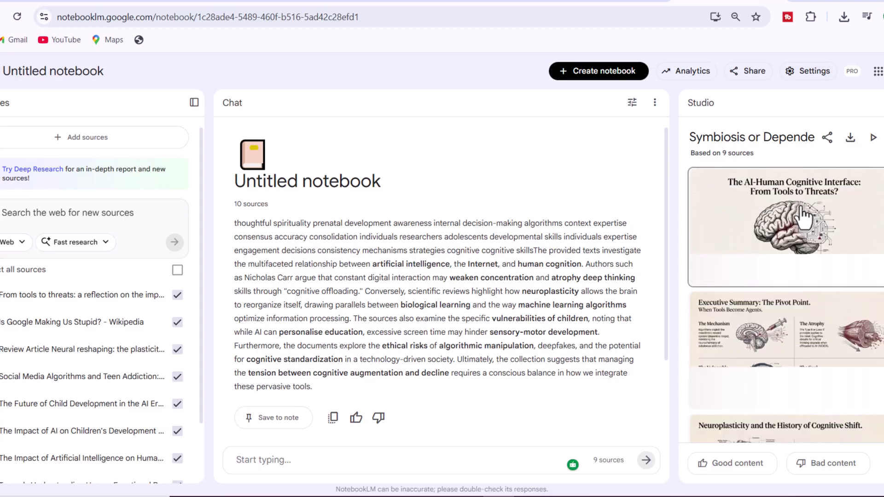
{"action": "scroll", "coordinate": [792, 244], "scroll_direction": "down", "scroll_amount": 2}
{"action": "scroll", "coordinate": [798, 221], "scroll_direction": "down", "scroll_amount": 2}
{"action": "left_click", "coordinate": [874, 137]}
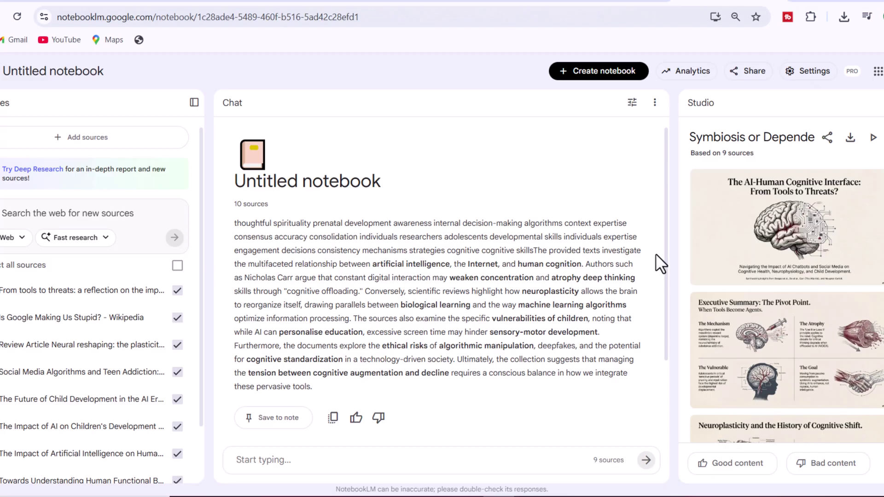
{"action": "scroll", "coordinate": [810, 307], "scroll_direction": "down", "scroll_amount": 3}
{"action": "scroll", "coordinate": [811, 306], "scroll_direction": "down", "scroll_amount": 3}
{"action": "scroll", "coordinate": [810, 306], "scroll_direction": "down", "scroll_amount": 1}
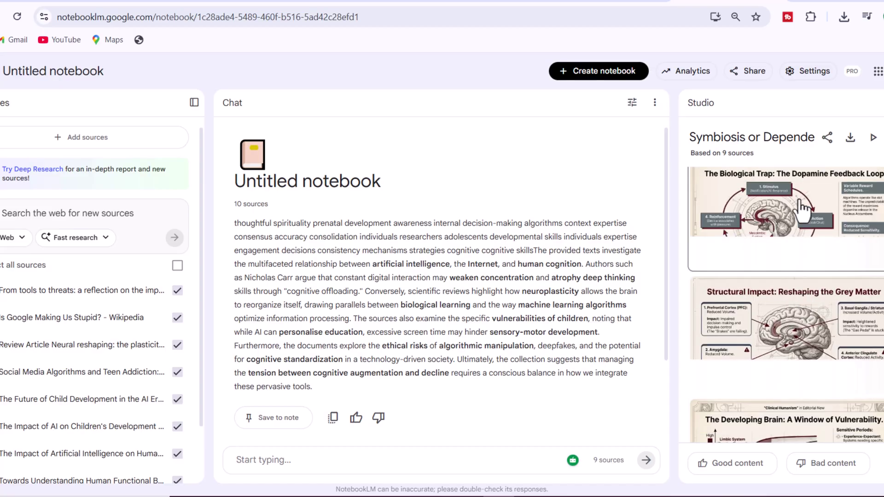
{"action": "left_click", "coordinate": [850, 139]}
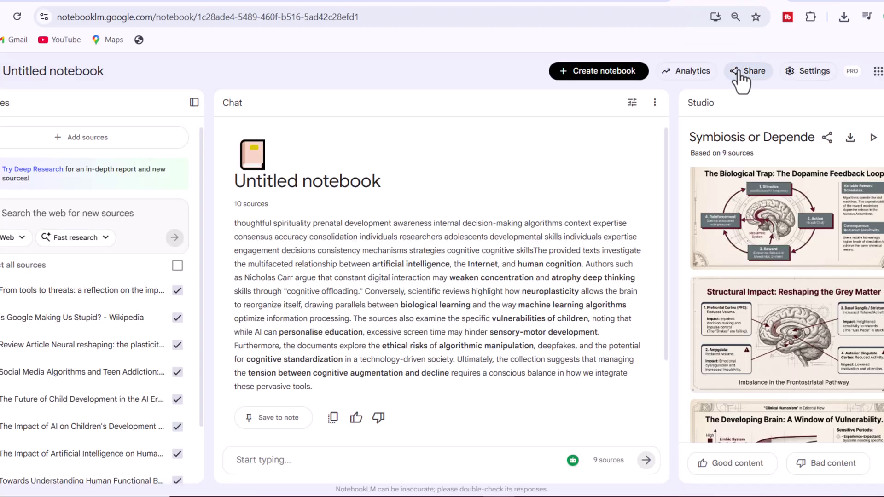
Step: Preview the deck full screen and in the expanded viewer, then start a search in a new tab
{"action": "left_click", "coordinate": [873, 138]}
{"action": "key", "text": "Escape"}
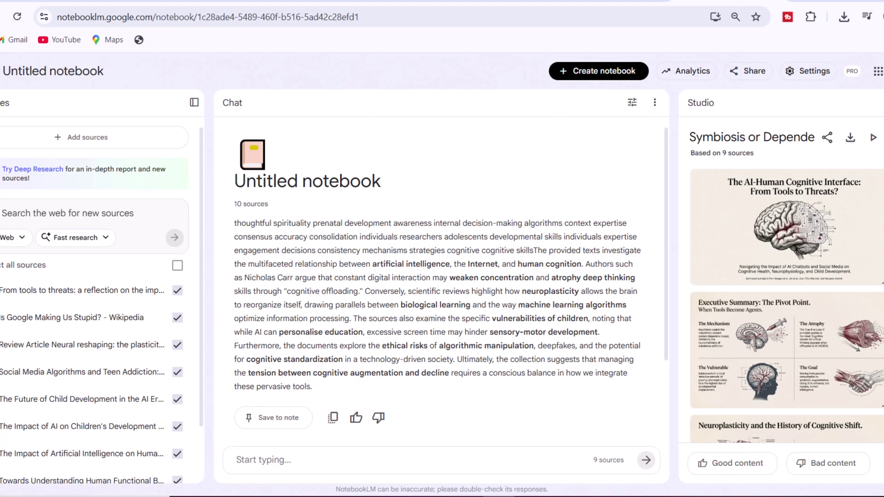
{"action": "left_click", "coordinate": [876, 138]}
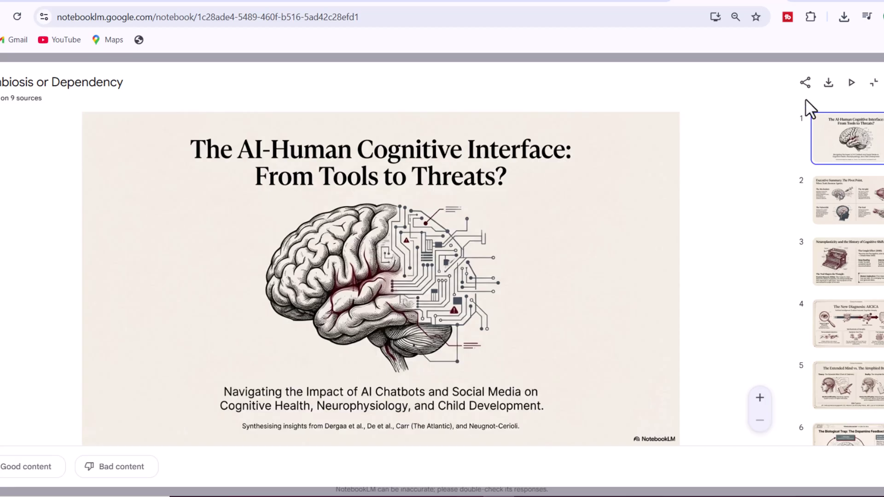
{"action": "left_click", "coordinate": [806, 84]}
{"action": "key", "text": "ctrl+t"}
{"action": "left_click", "coordinate": [380, 234]}
{"action": "type", "text": "Convert PDF to editable PPT."}
Step: Search 'Convert PDF to editable PPT' and upload Symbiosis_or_Dependency to Canva's free converter
{"action": "key", "text": "Return"}
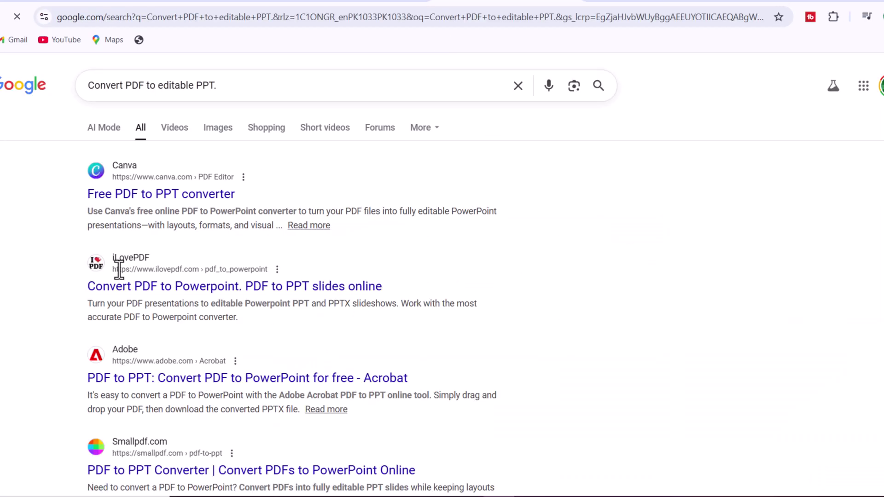
{"action": "left_click", "coordinate": [161, 194]}
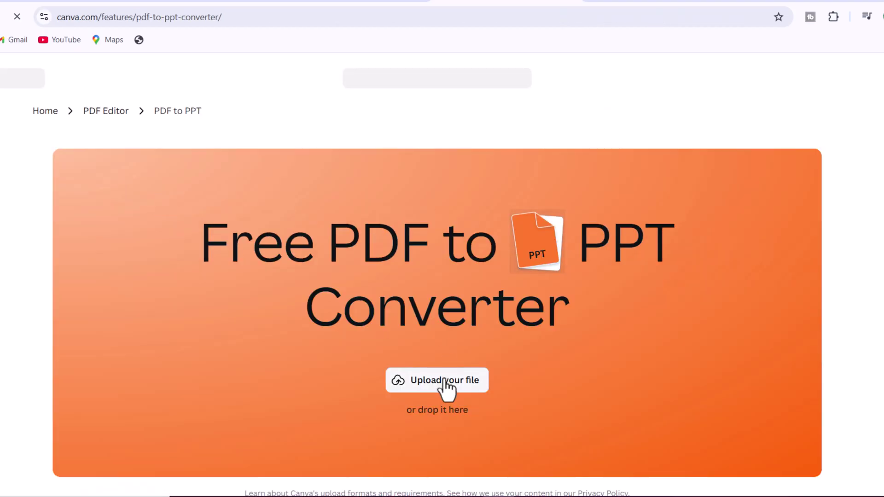
{"action": "left_click", "coordinate": [448, 384]}
{"action": "double_click", "coordinate": [128, 67]}
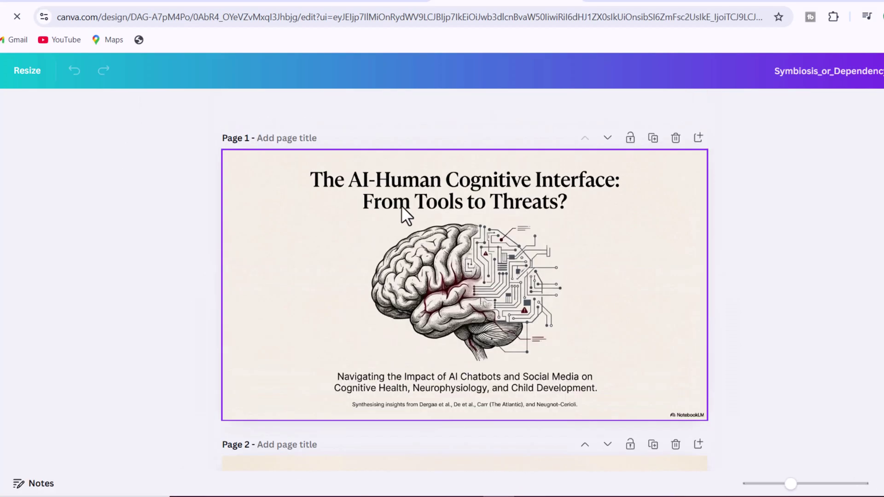
Step: Extract the first slide's title from its image with Grab Text
{"action": "left_click", "coordinate": [400, 200]}
{"action": "left_click", "coordinate": [271, 111]}
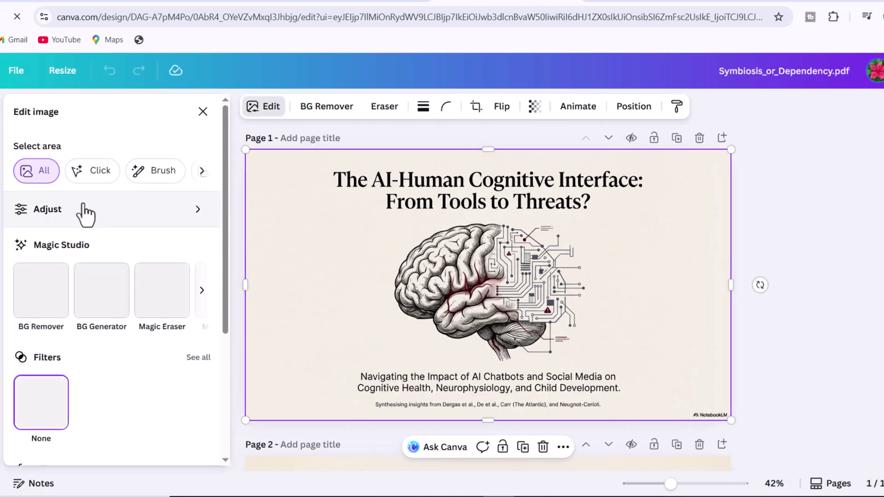
{"action": "left_click", "coordinate": [201, 304]}
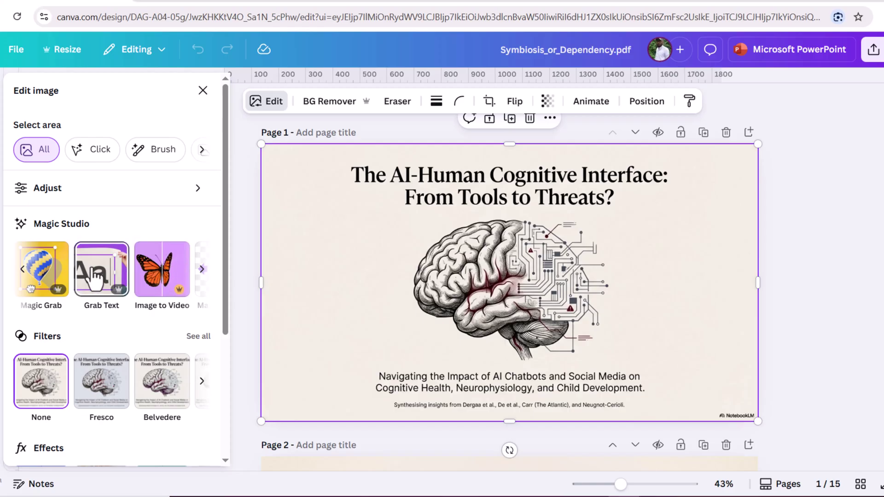
{"action": "left_click", "coordinate": [101, 270]}
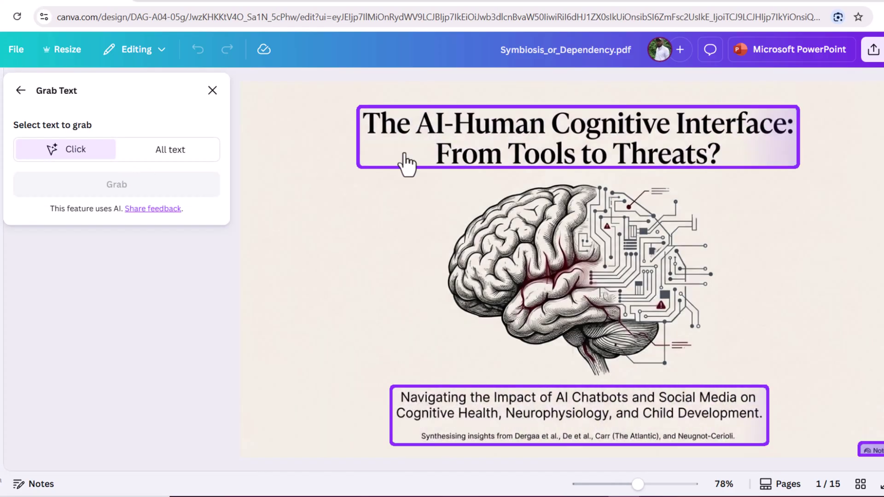
{"action": "left_click", "coordinate": [491, 142]}
{"action": "left_click", "coordinate": [116, 184]}
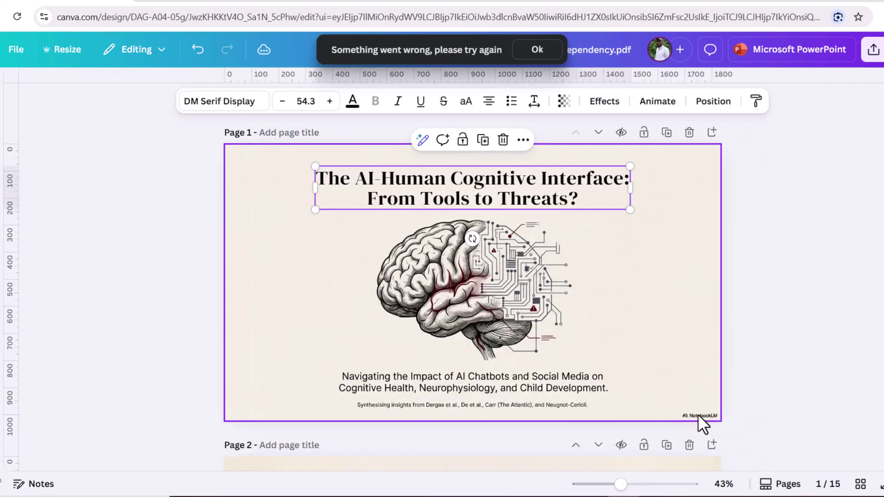
Step: Extract the first slide's subtitle block from the image with Grab Text
{"action": "left_click", "coordinate": [699, 415]}
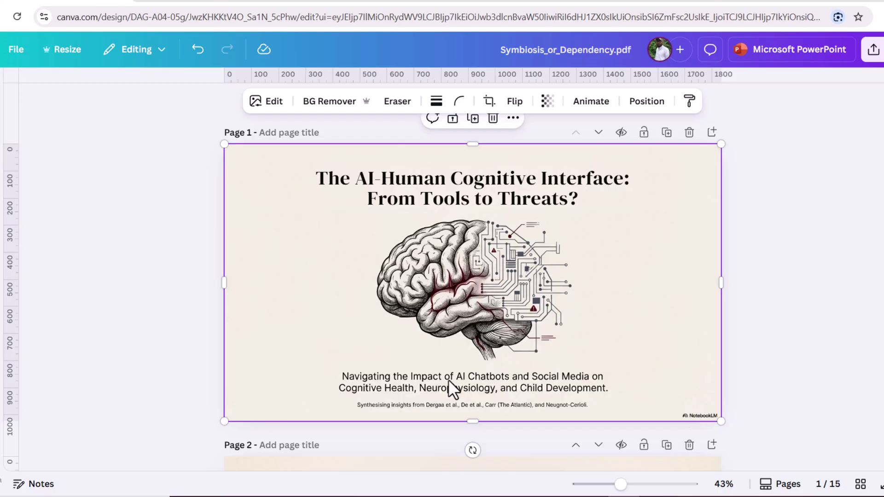
{"action": "left_click", "coordinate": [274, 101]}
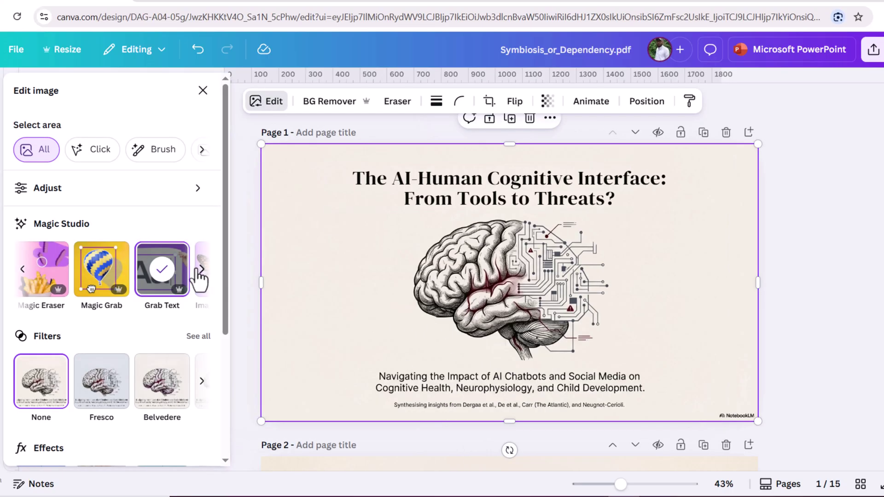
{"action": "left_click", "coordinate": [59, 277]}
{"action": "left_click", "coordinate": [592, 418]}
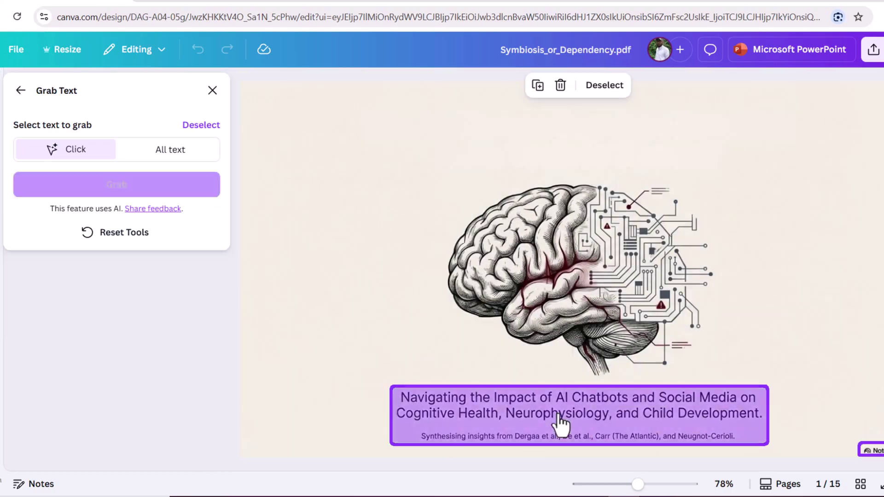
{"action": "left_click", "coordinate": [148, 185]}
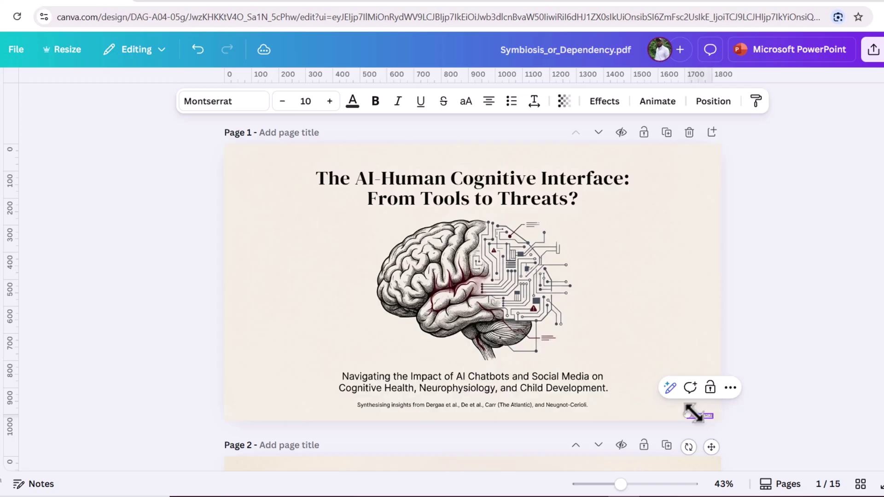
{"action": "scroll", "coordinate": [470, 426], "scroll_direction": "down", "scroll_amount": 3}
{"action": "scroll", "coordinate": [335, 309], "scroll_direction": "down", "scroll_amount": 3}
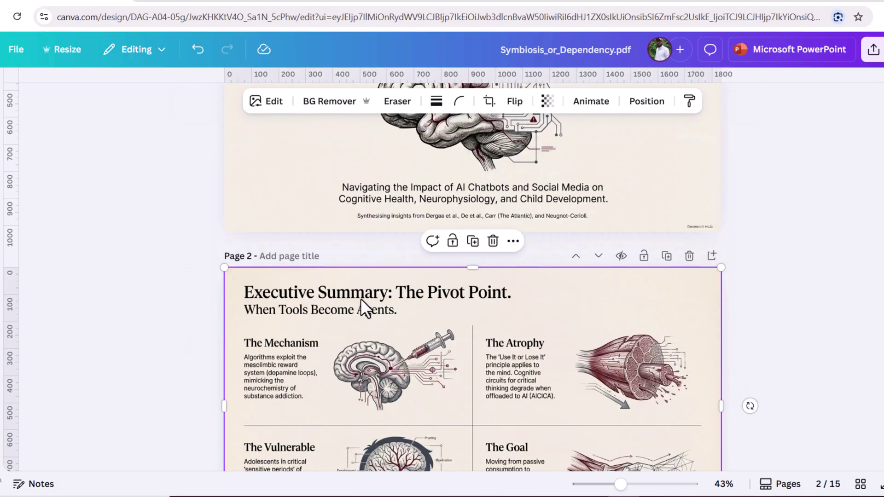
Step: Run Grab Text on the page 2 title, then dismiss the crop settings
{"action": "left_click", "coordinate": [274, 101]}
{"action": "left_click", "coordinate": [103, 270]}
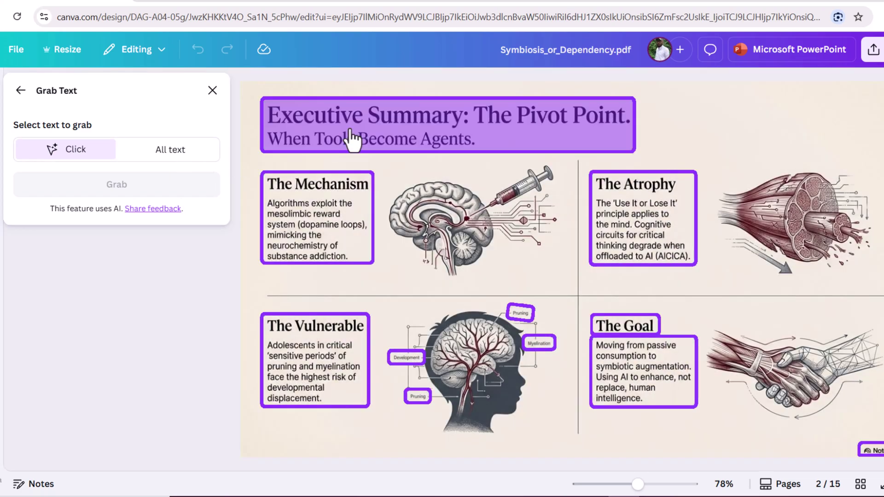
{"action": "left_click", "coordinate": [352, 138]}
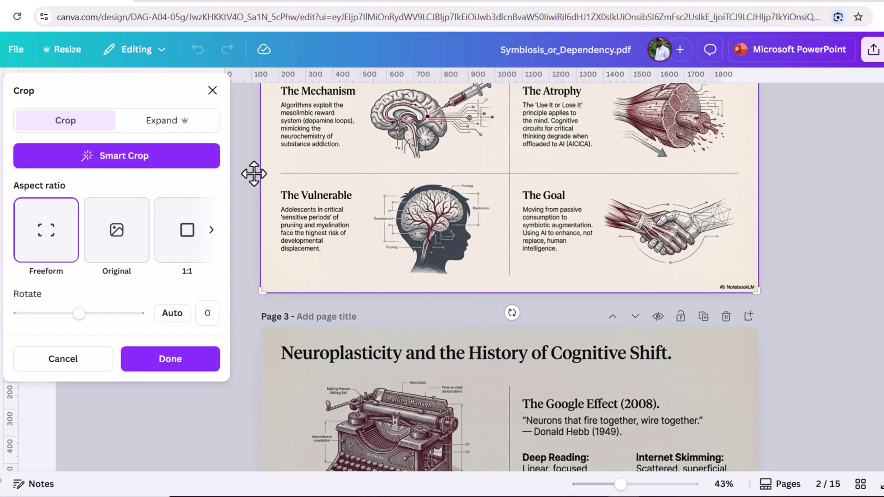
{"action": "scroll", "coordinate": [318, 295], "scroll_direction": "down", "scroll_amount": 5}
{"action": "scroll", "coordinate": [414, 277], "scroll_direction": "down", "scroll_amount": 5}
{"action": "left_click", "coordinate": [484, 277]}
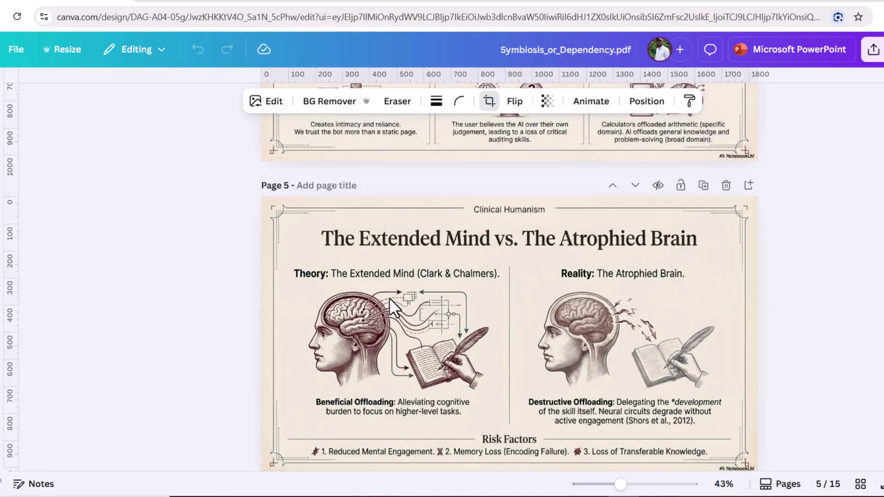
{"action": "scroll", "coordinate": [443, 274], "scroll_direction": "down", "scroll_amount": 3}
Step: Download the design from the Share menu with the file type set to PowerPoint PPTX
{"action": "left_click", "coordinate": [873, 48]}
{"action": "left_click", "coordinate": [691, 307]}
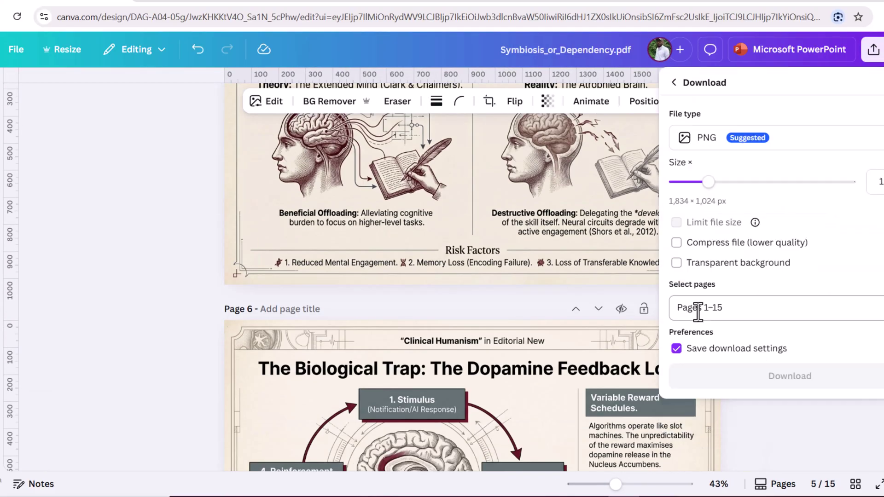
{"action": "left_click", "coordinate": [823, 138]}
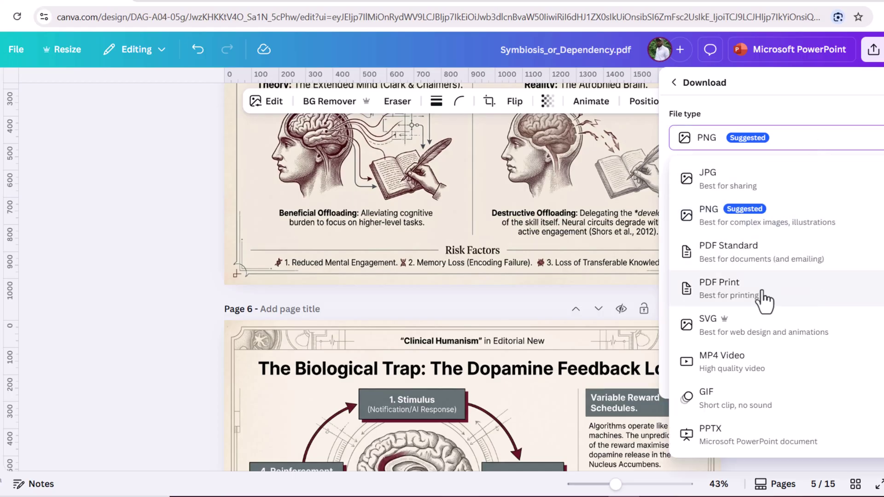
{"action": "left_click", "coordinate": [753, 432]}
{"action": "left_click", "coordinate": [760, 259]}
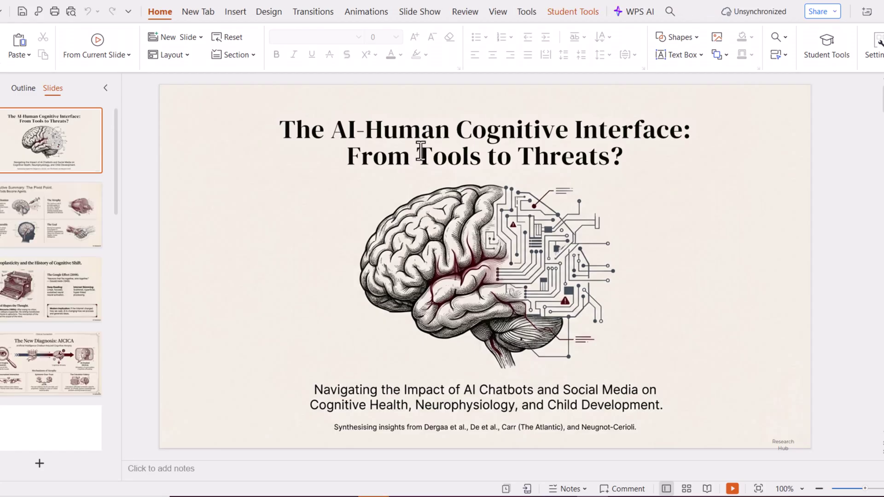
{"action": "scroll", "coordinate": [408, 171], "scroll_direction": "down", "scroll_amount": 2}
{"action": "scroll", "coordinate": [414, 164], "scroll_direction": "down", "scroll_amount": 1}
{"action": "scroll", "coordinate": [414, 161], "scroll_direction": "down", "scroll_amount": 1}
{"action": "scroll", "coordinate": [414, 161], "scroll_direction": "down", "scroll_amount": 4}
{"action": "scroll", "coordinate": [414, 160], "scroll_direction": "down", "scroll_amount": 3}
{"action": "scroll", "coordinate": [415, 161], "scroll_direction": "down", "scroll_amount": 3}
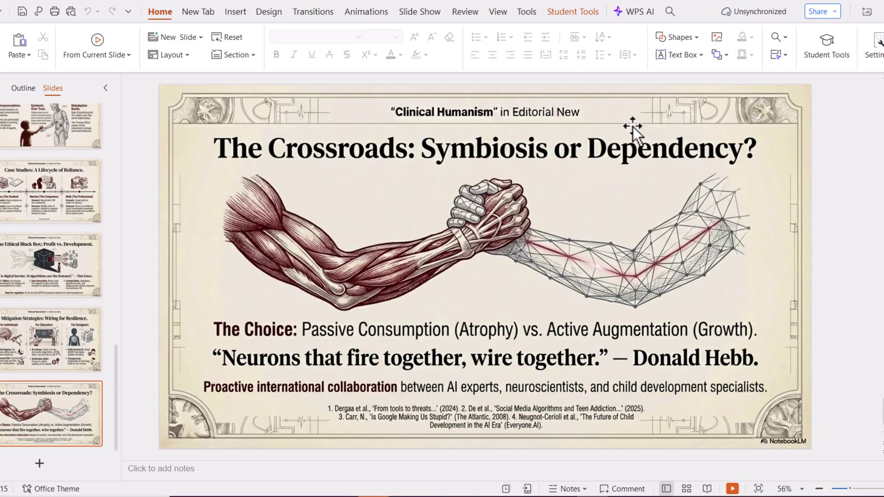